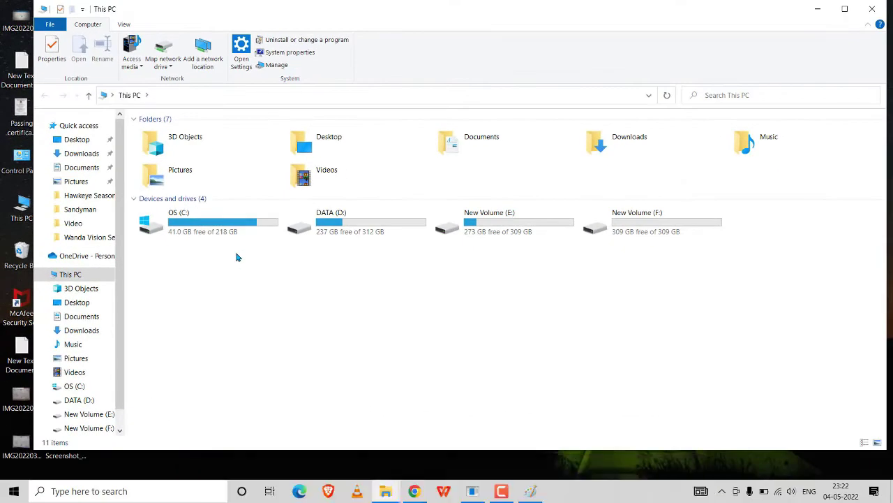
# Open the system protection settings from the properties of This PC on the desktop.
pyautogui.click(817, 9)
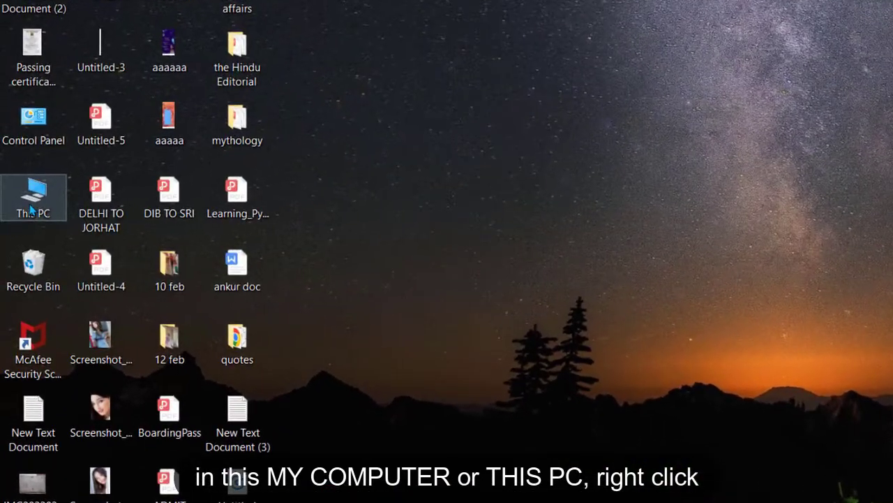
pyautogui.rightClick(31, 208)
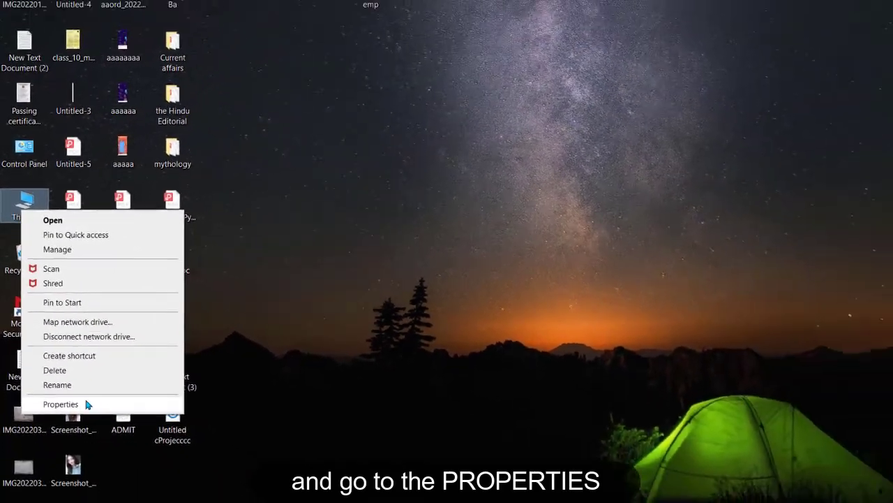
pyautogui.click(105, 469)
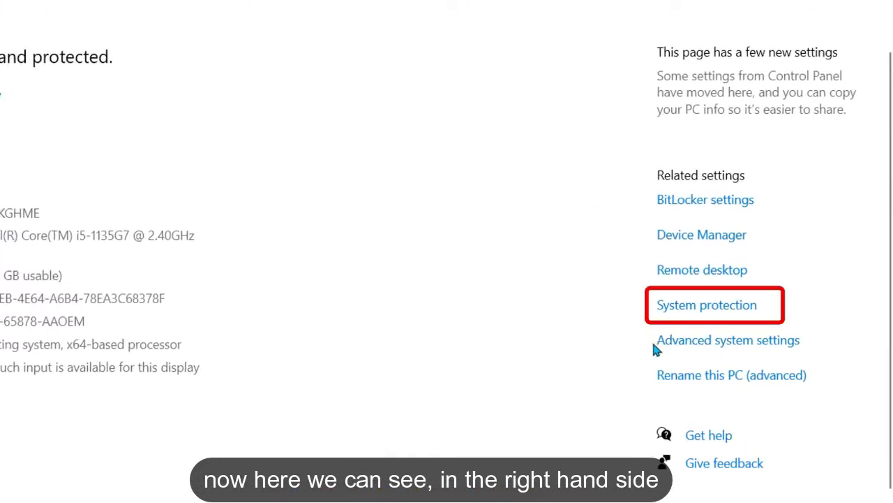
pyautogui.click(694, 308)
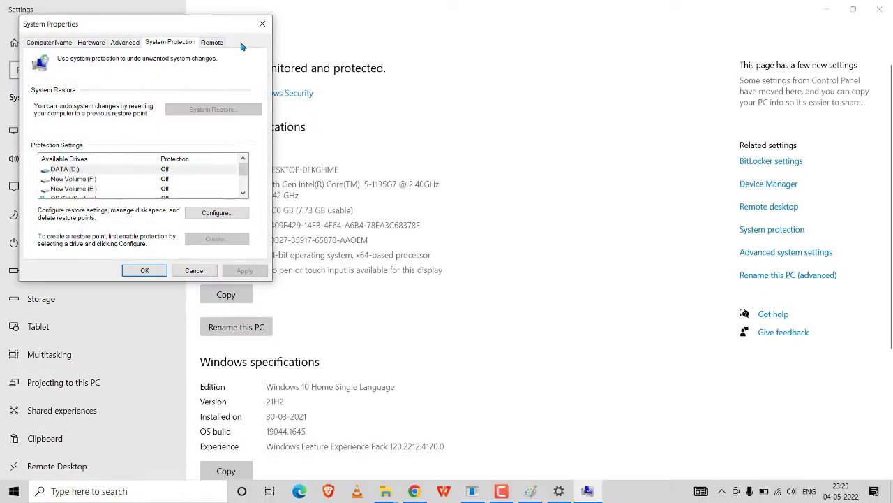
pyautogui.moveTo(202, 29); pyautogui.dragTo(534, 87)
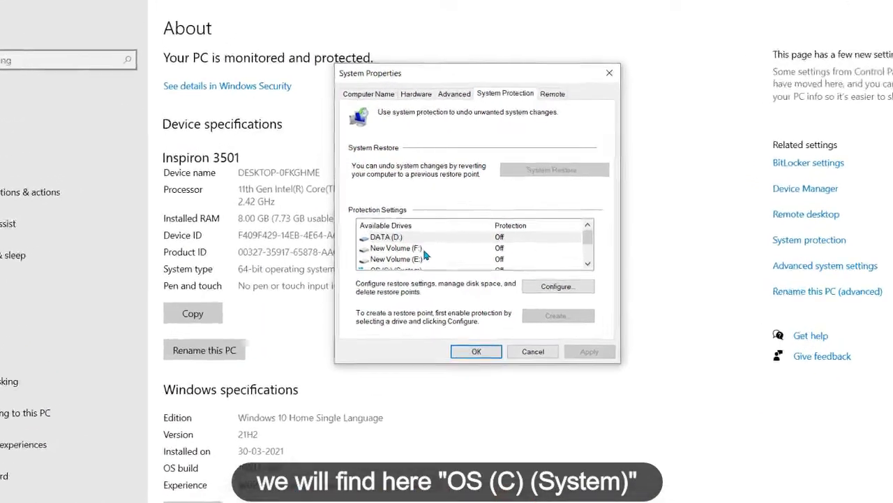
# Open the restore configuration of the OS (C:) system drive and keep system protection disabled.
pyautogui.scroll(-1, 395, 248)
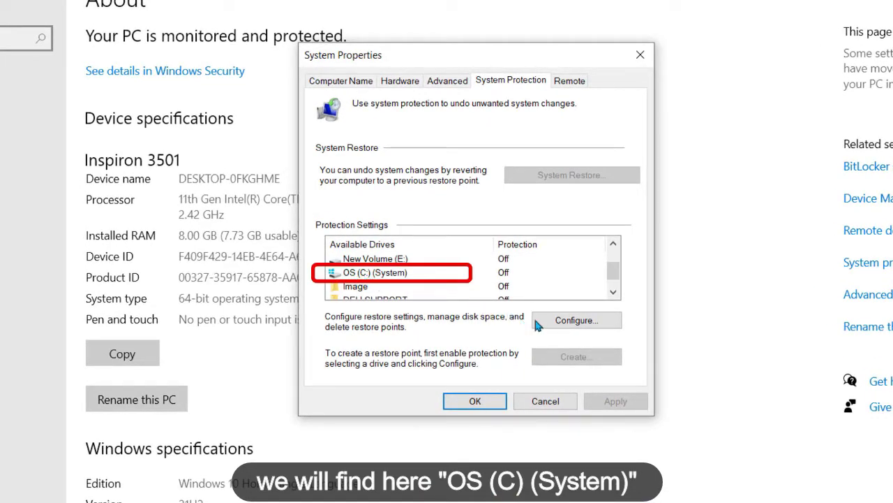
pyautogui.click(403, 273)
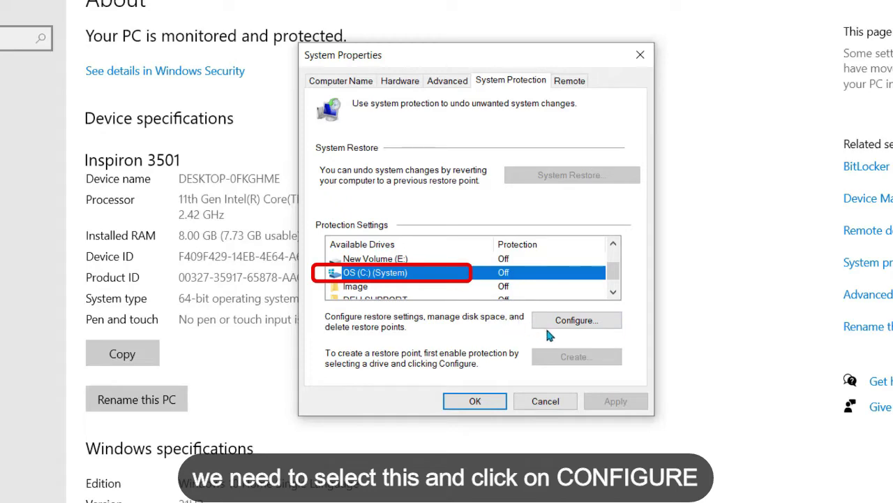
pyautogui.click(567, 321)
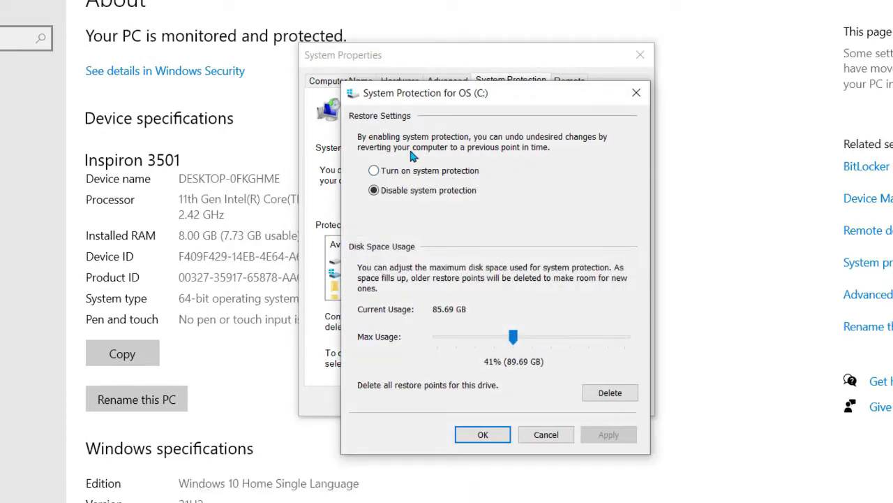
pyautogui.click(377, 189)
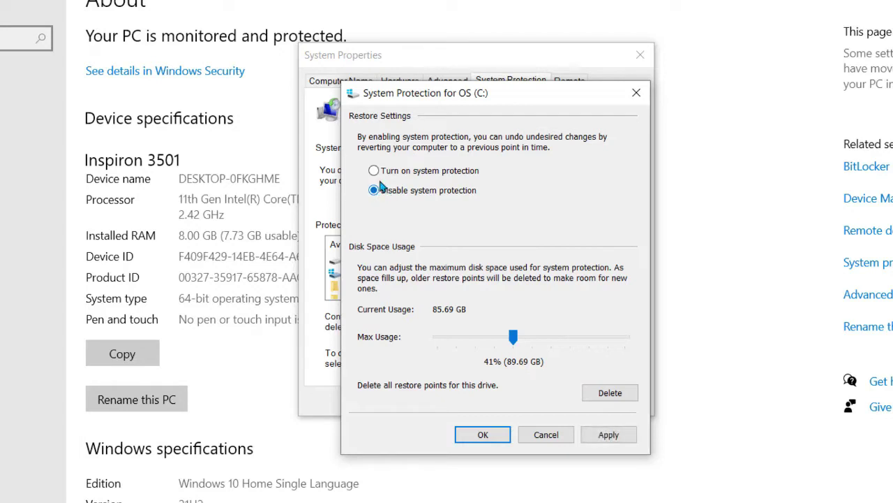
pyautogui.click(375, 171)
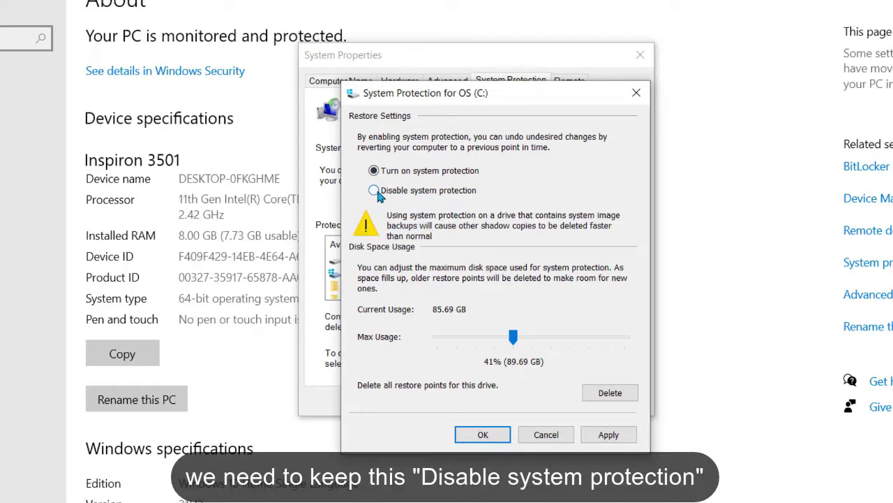
pyautogui.click(377, 192)
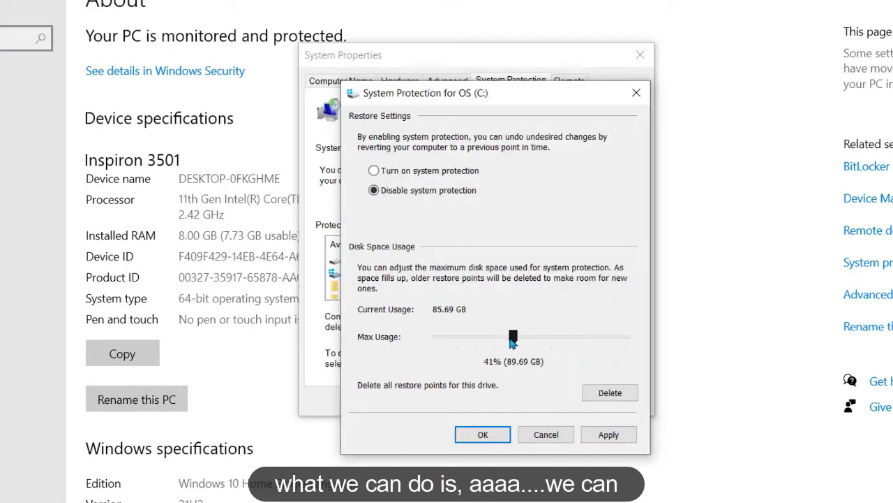
# Set the maximum disk space usage for OS (C:) system protection to 40% (87.50 GB) and confirm the settings.
pyautogui.moveTo(514, 338); pyautogui.dragTo(658, 344)
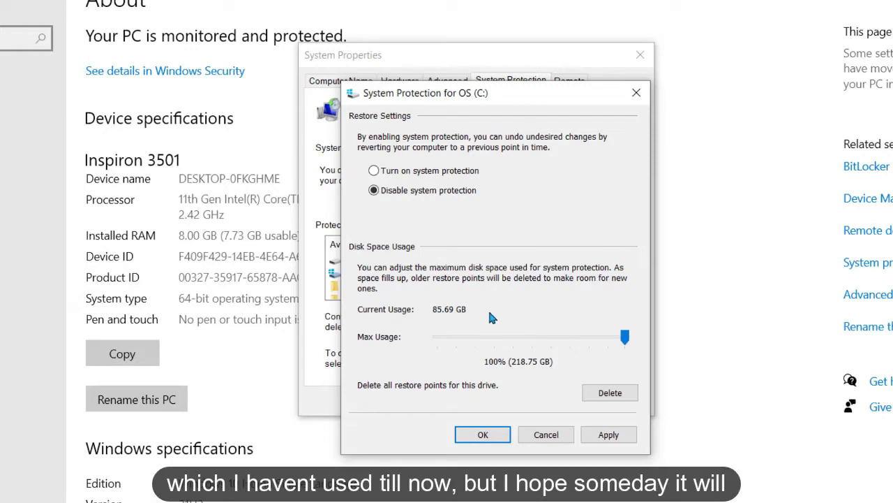
pyautogui.moveTo(625, 337); pyautogui.dragTo(382, 354)
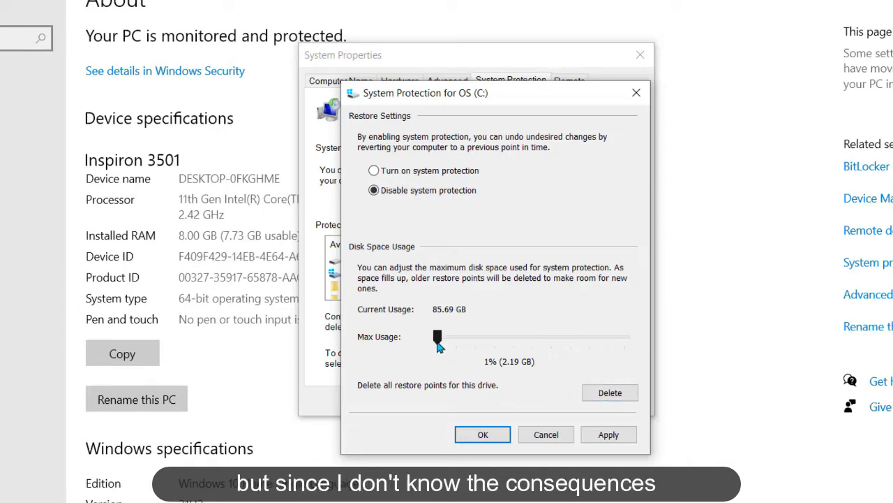
pyautogui.moveTo(437, 342); pyautogui.dragTo(513, 346)
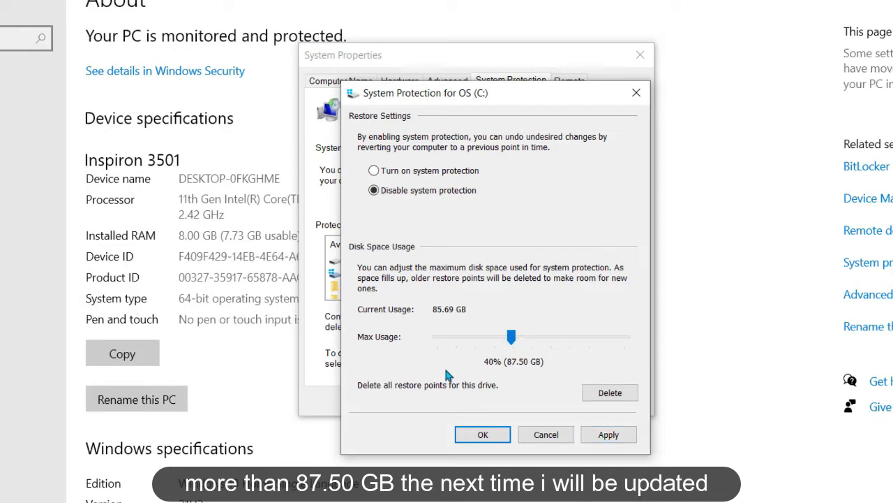
pyautogui.click(609, 434)
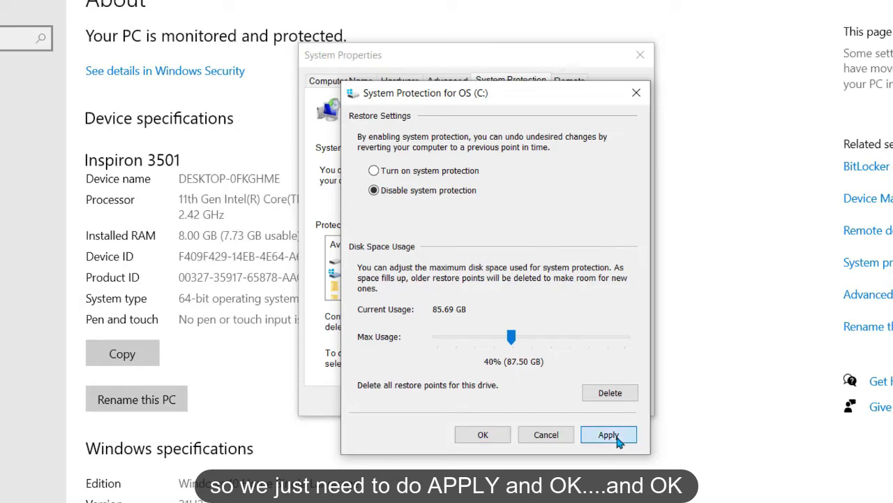
pyautogui.click(482, 437)
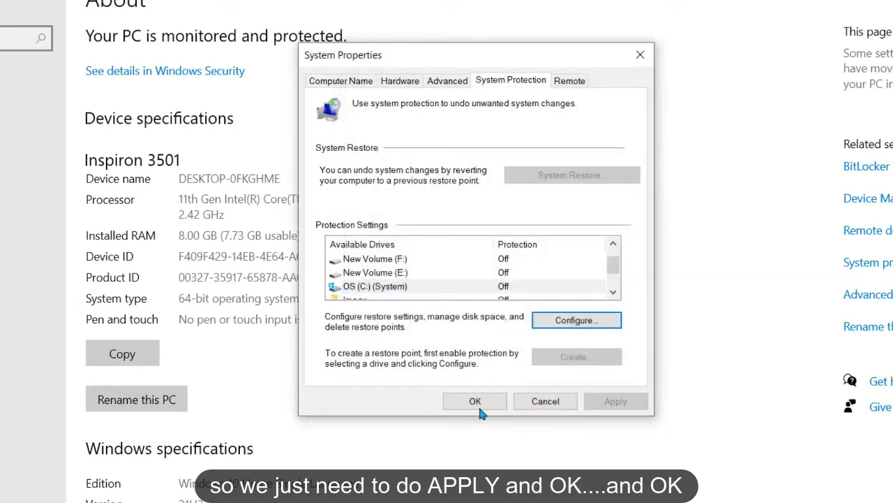
pyautogui.click(480, 411)
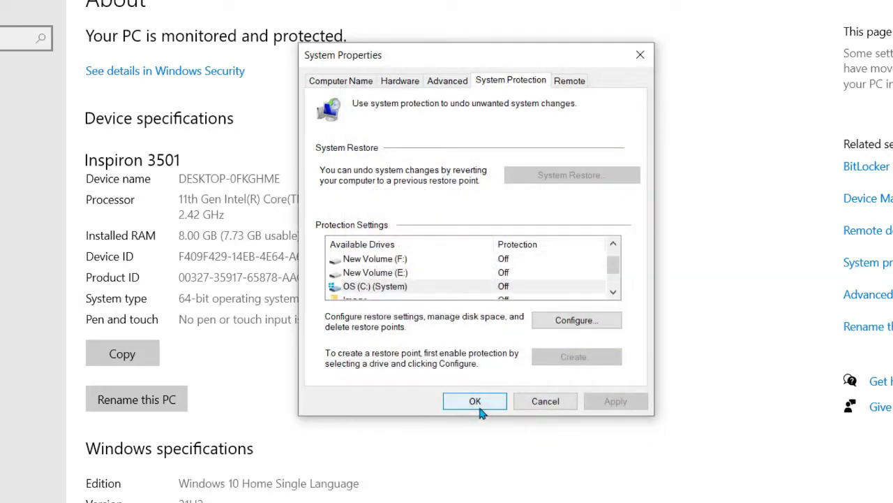
pyautogui.click(480, 411)
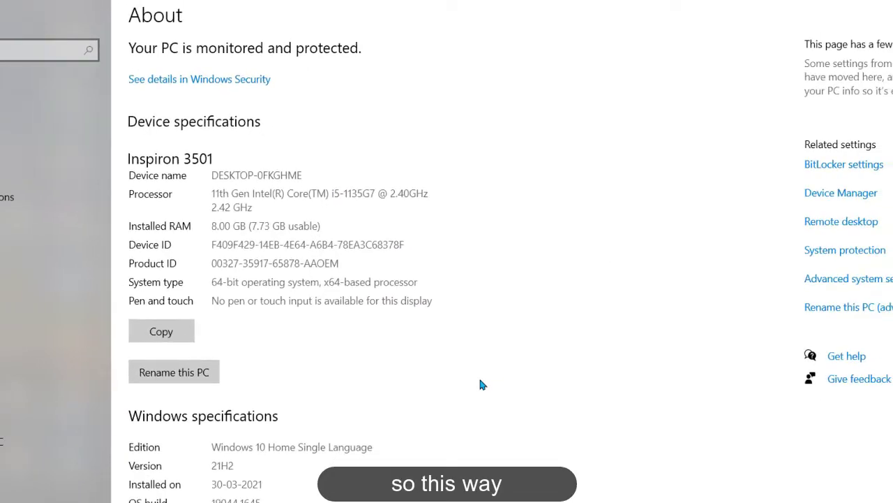
# Return to the desktop and start Disk Cleanup from the properties of the OS (C:) drive in This PC.
pyautogui.click(828, 9)
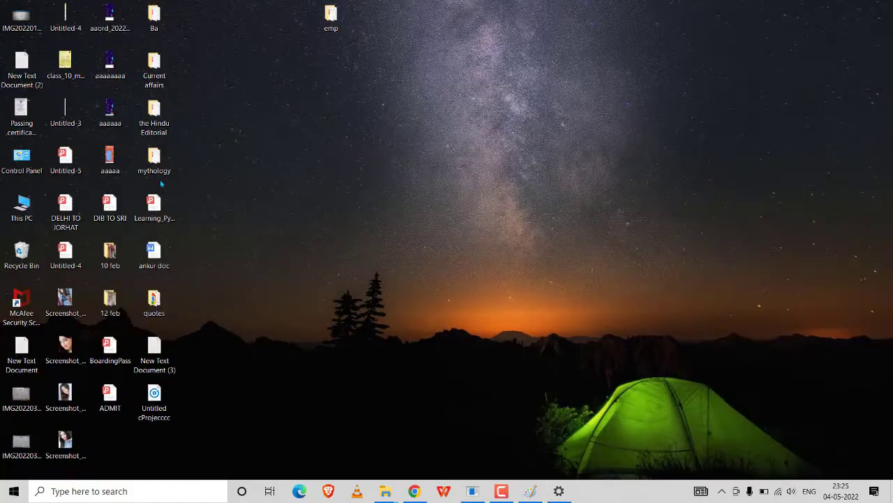
pyautogui.doubleClick(42, 220)
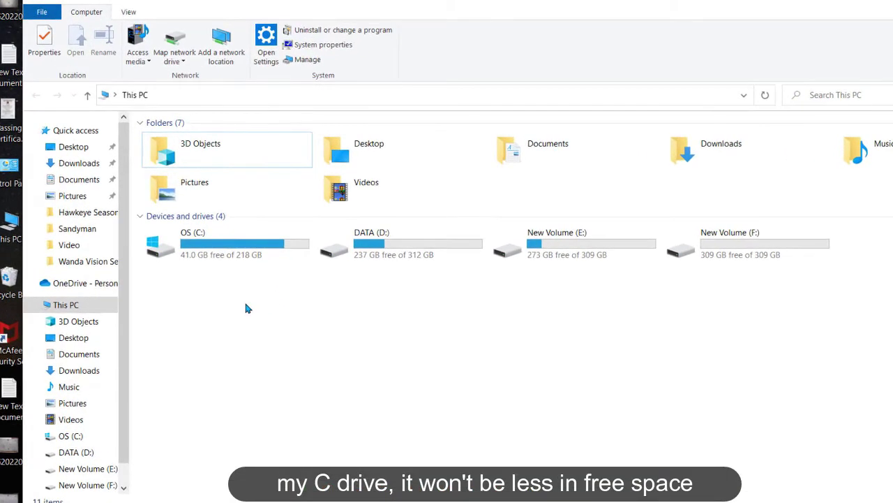
pyautogui.rightClick(210, 254)
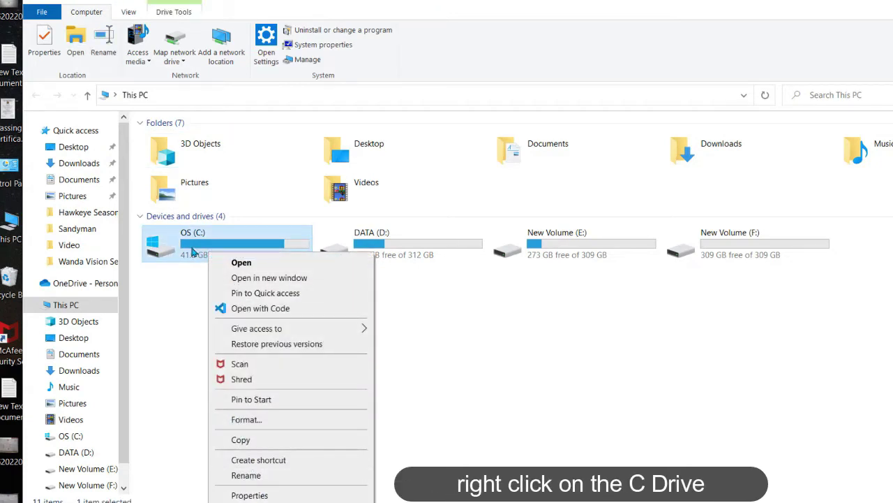
pyautogui.click(244, 496)
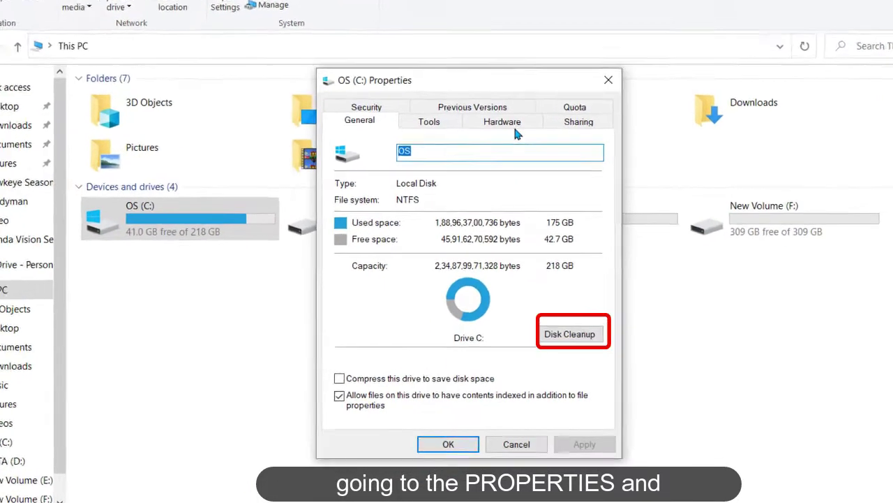
pyautogui.click(577, 340)
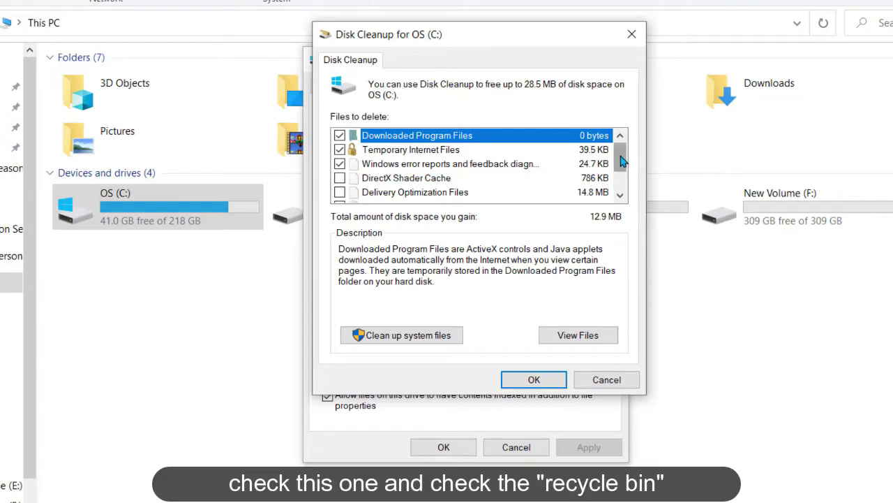
# Review the files to delete on OS (C:) and run the cleanup with the checked categories, confirming the permanent deletion.
pyautogui.moveTo(622, 162); pyautogui.dragTo(622, 180)
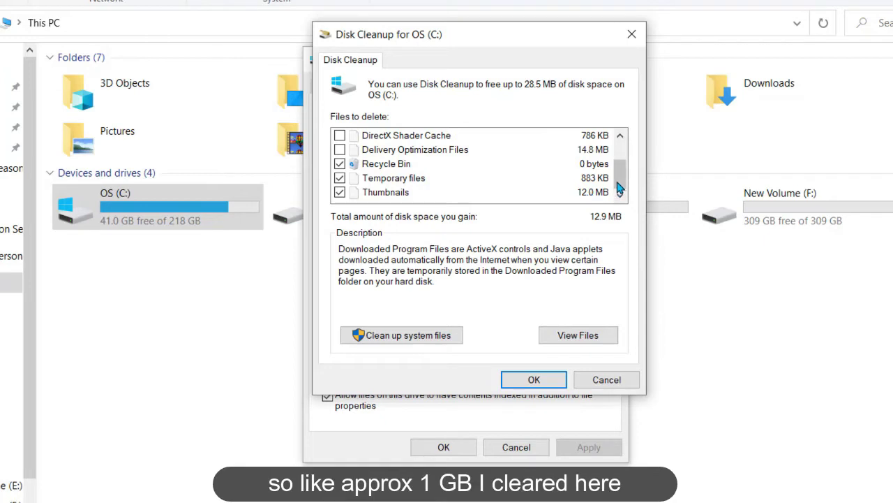
pyautogui.moveTo(624, 185); pyautogui.dragTo(621, 128)
pyautogui.click(533, 379)
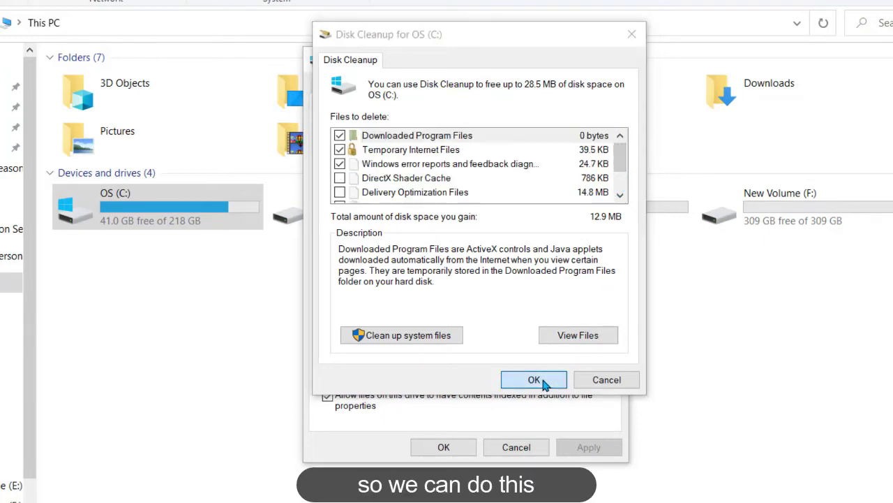
pyautogui.click(532, 253)
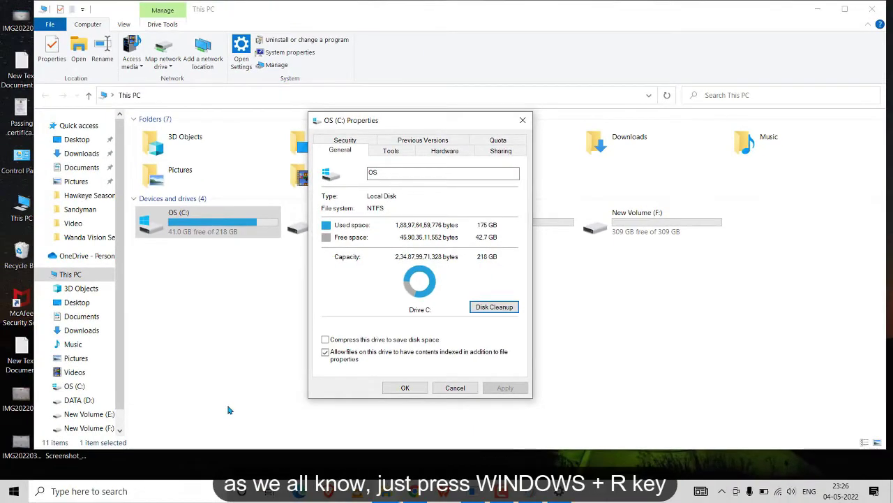
# Open the temporary files folder by running %temp% and select all of its contents.
pyautogui.press('super')
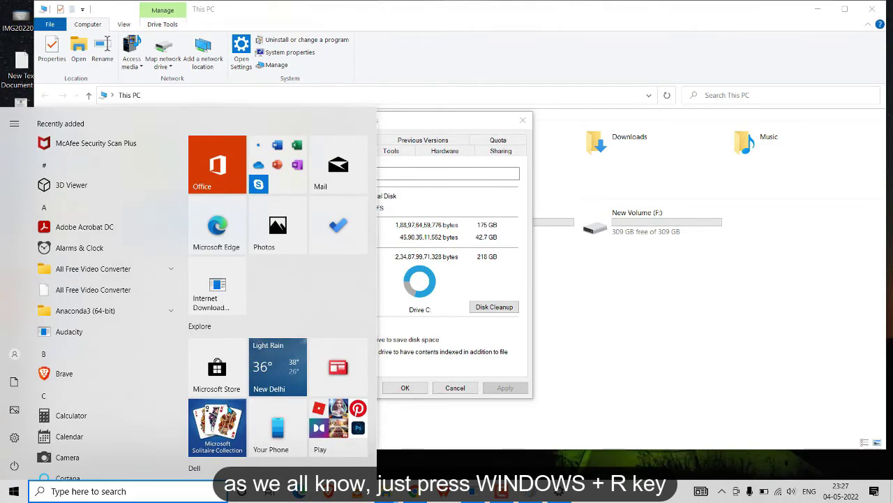
pyautogui.press('super+r')
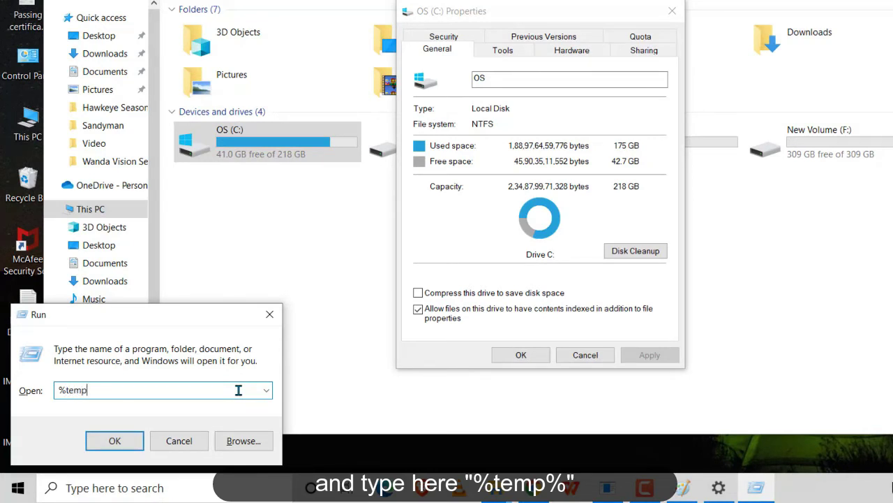
pyautogui.press('Return')
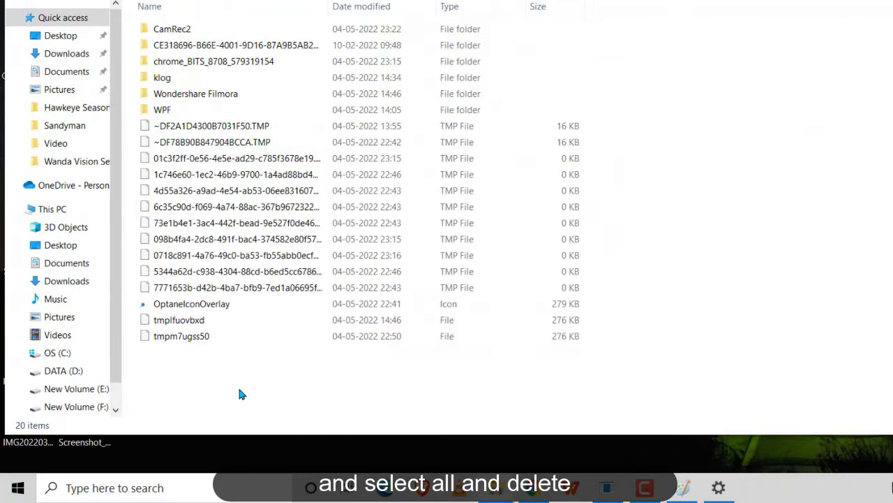
pyautogui.hotkey('ctrl', 'a')
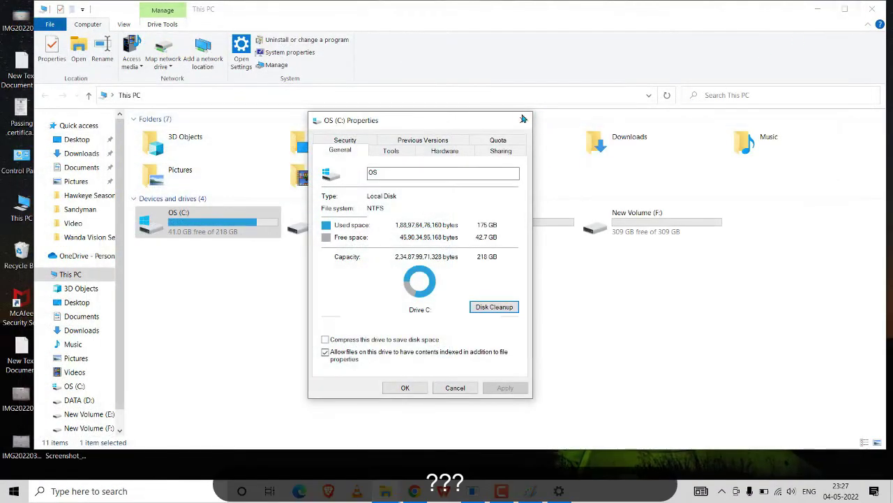
# Examine the used space, free space and capacity of the OS (C:) drive in its properties, and minimize This PC.
pyautogui.click(523, 119)
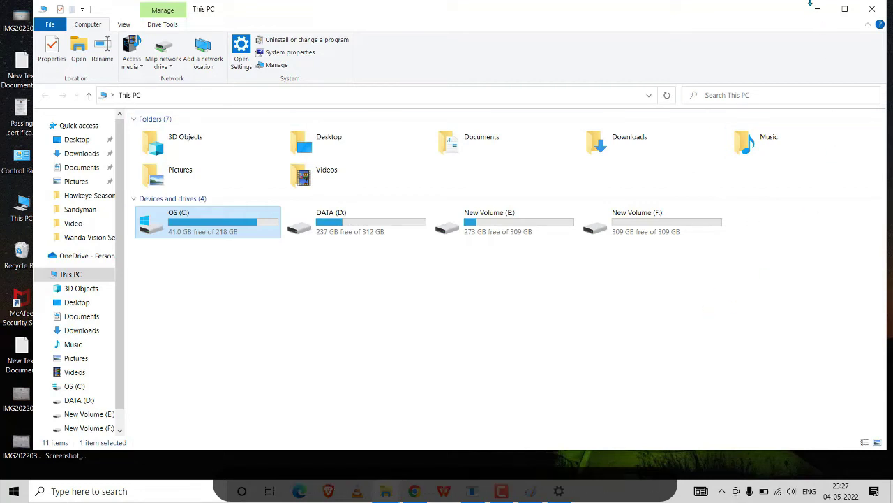
pyautogui.rightClick(240, 227)
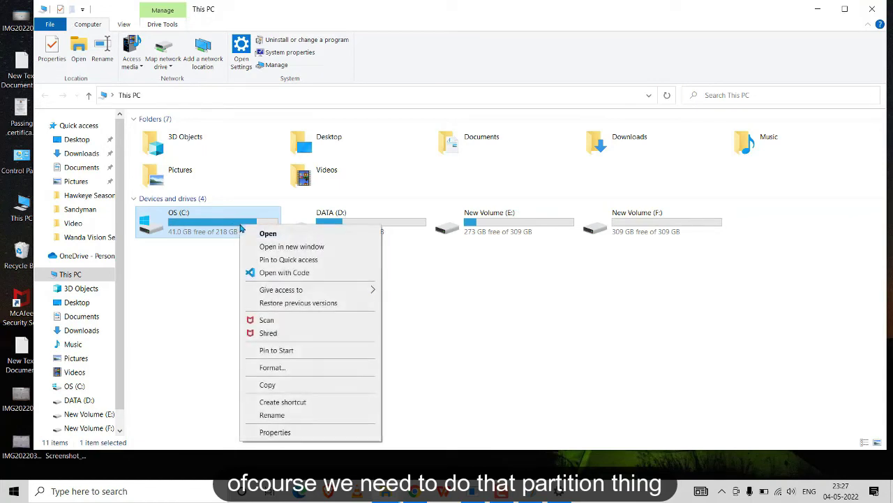
pyautogui.click(271, 433)
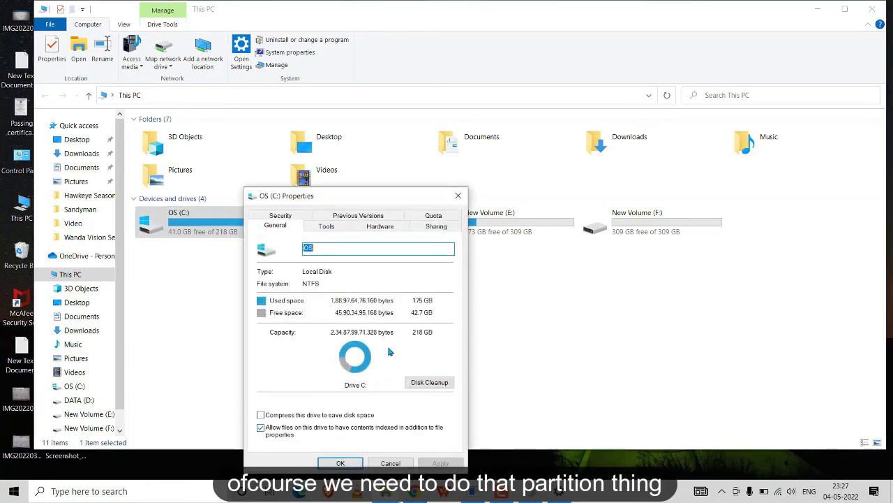
pyautogui.click(458, 194)
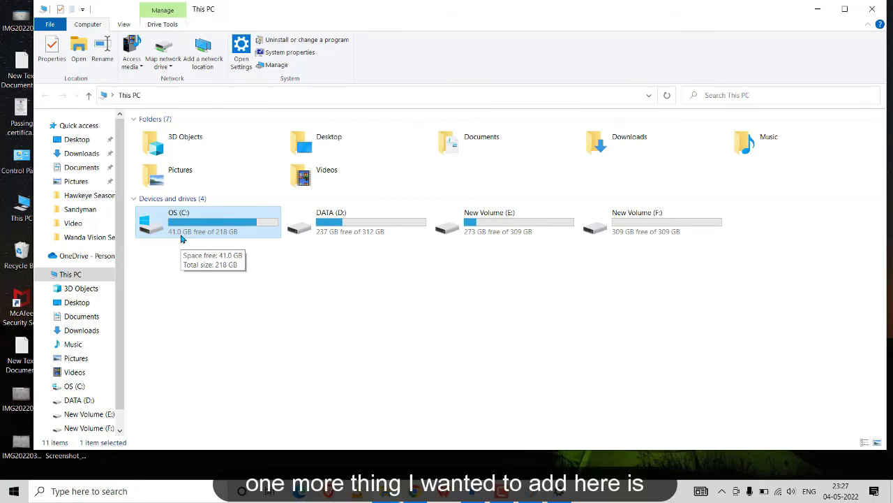
pyautogui.click(817, 9)
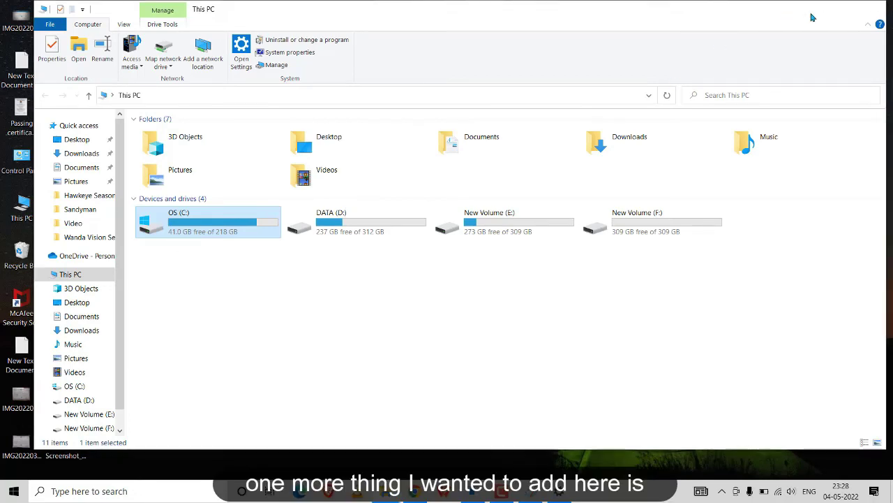
# Open the system protection configuration for the OS (C:) drive from the properties of This PC.
pyautogui.rightClick(12, 215)
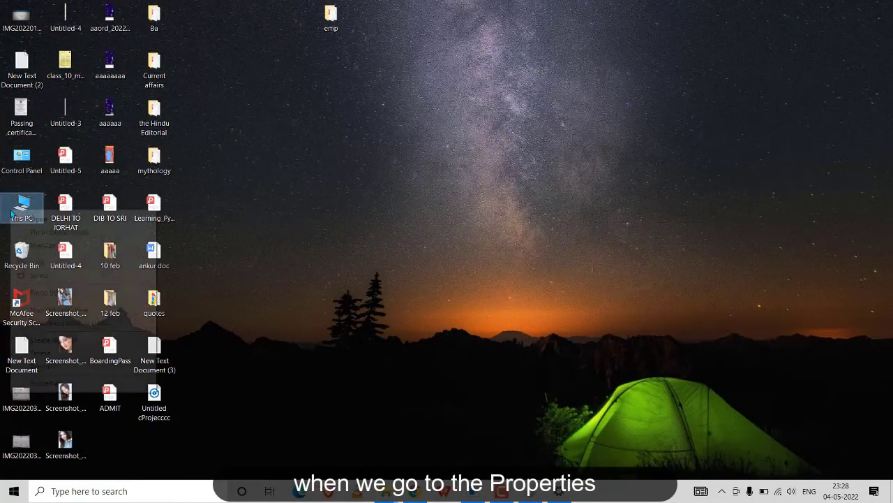
pyautogui.click(60, 384)
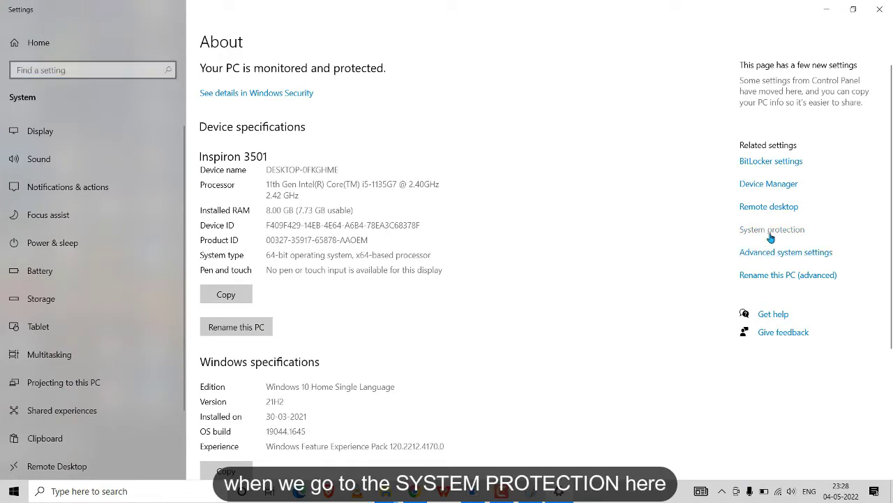
pyautogui.click(771, 236)
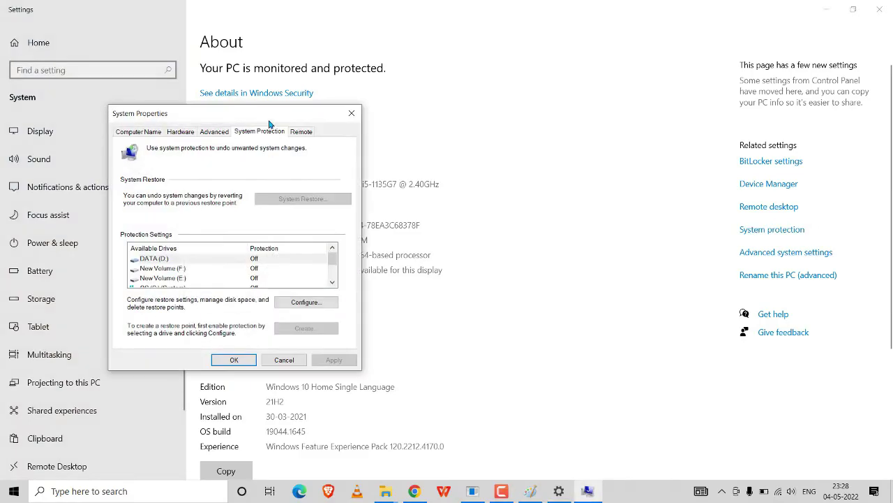
pyautogui.moveTo(269, 124); pyautogui.dragTo(478, 120)
pyautogui.moveTo(541, 255); pyautogui.dragTo(541, 261)
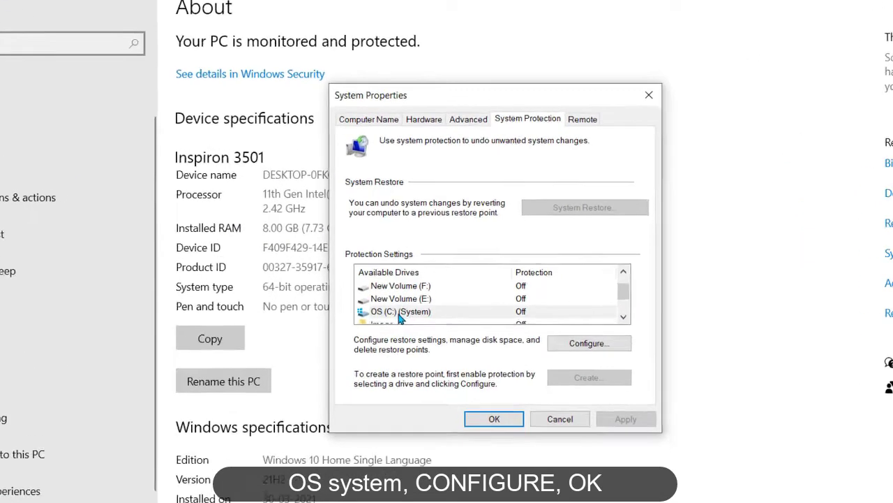
pyautogui.click(400, 314)
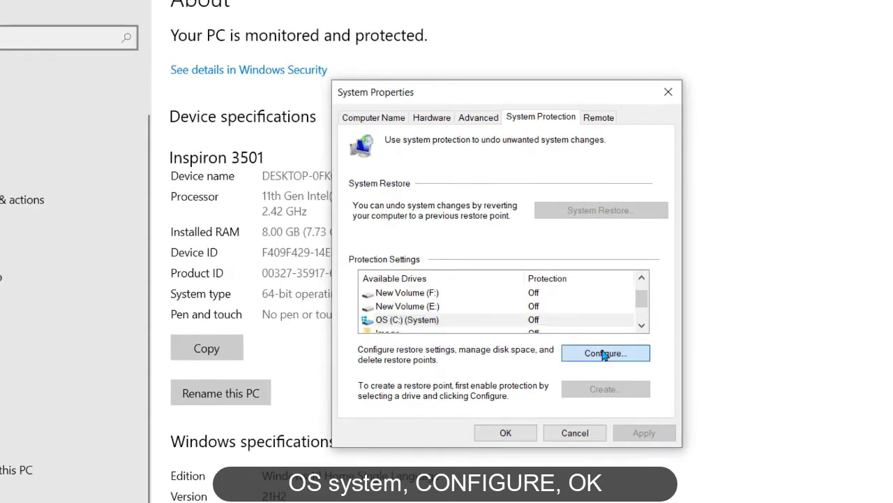
pyautogui.click(590, 344)
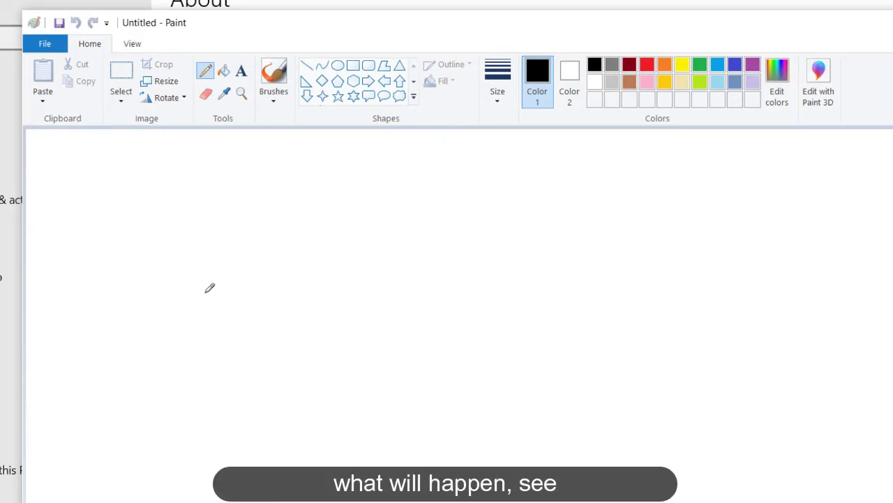
# Switch to Paint and draw a wide freehand rectangle with three ovals side by side inside it.
pyautogui.moveTo(204, 287); pyautogui.dragTo(198, 405)
pyautogui.moveTo(203, 286)
pyautogui.mouseDown()
pyautogui.moveTo(506, 286)
pyautogui.moveTo(694, 309)
pyautogui.moveTo(702, 395)
pyautogui.moveTo(206, 407)
pyautogui.mouseUp()
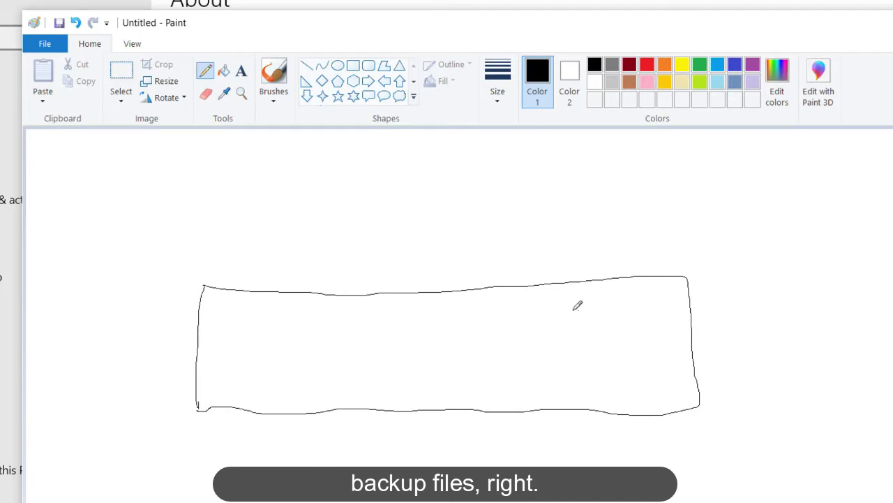
pyautogui.moveTo(578, 305)
pyautogui.mouseDown()
pyautogui.moveTo(539, 339)
pyautogui.moveTo(631, 351)
pyautogui.moveTo(621, 311)
pyautogui.moveTo(584, 302)
pyautogui.mouseUp()
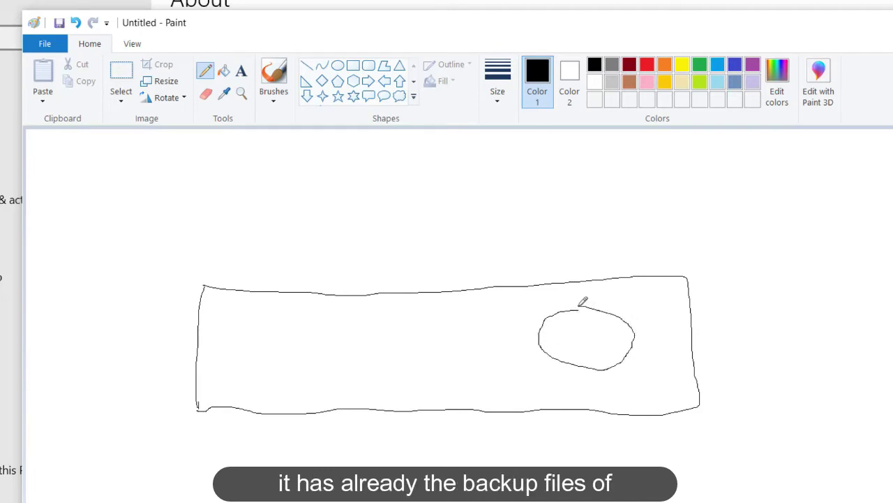
pyautogui.moveTo(283, 323)
pyautogui.mouseDown()
pyautogui.moveTo(258, 365)
pyautogui.moveTo(320, 317)
pyautogui.moveTo(280, 325)
pyautogui.mouseUp()
pyautogui.moveTo(428, 317)
pyautogui.mouseDown()
pyautogui.moveTo(396, 321)
pyautogui.moveTo(493, 360)
pyautogui.moveTo(430, 310)
pyautogui.mouseUp()
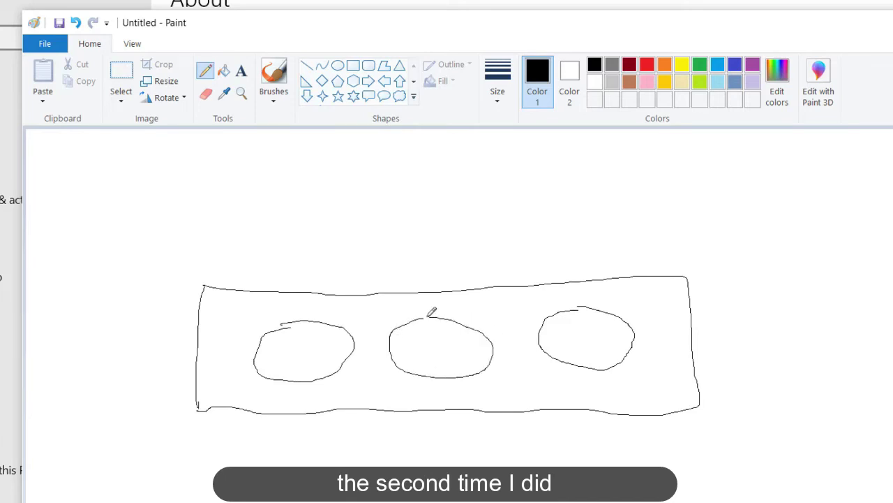
# Label the ovals 1, 2 and PL, add dots between the last two, and draw a downward arrow above PL.
pyautogui.moveTo(491, 335); pyautogui.dragTo(496, 334)
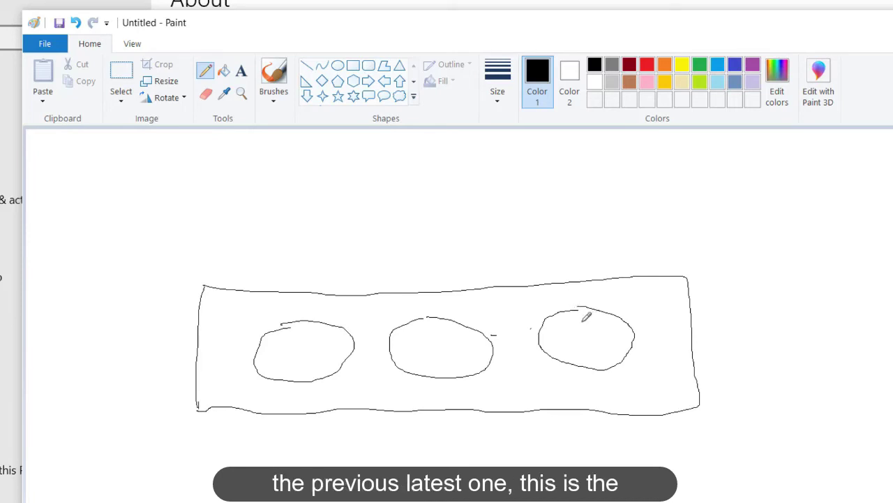
pyautogui.moveTo(569, 332)
pyautogui.mouseDown()
pyautogui.moveTo(566, 354)
pyautogui.moveTo(578, 332)
pyautogui.moveTo(613, 347)
pyautogui.mouseUp()
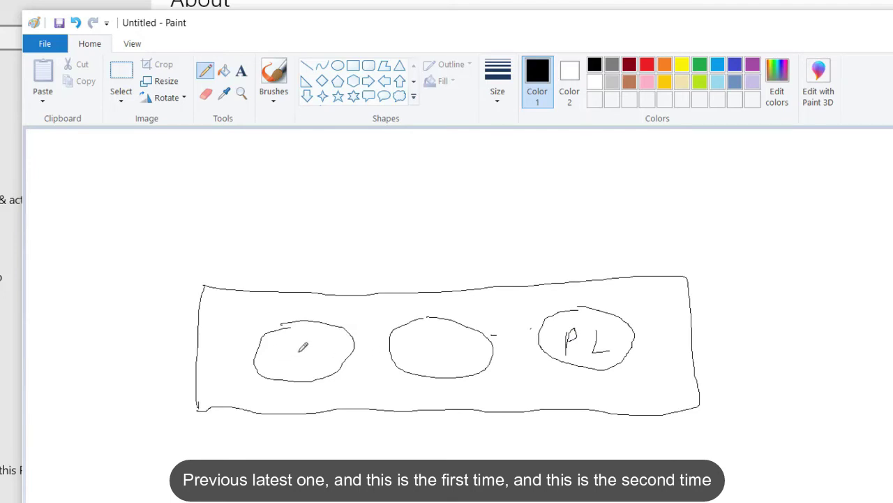
pyautogui.moveTo(301, 350); pyautogui.dragTo(301, 370)
pyautogui.moveTo(417, 342)
pyautogui.mouseDown()
pyautogui.moveTo(440, 362)
pyautogui.moveTo(457, 360)
pyautogui.mouseUp()
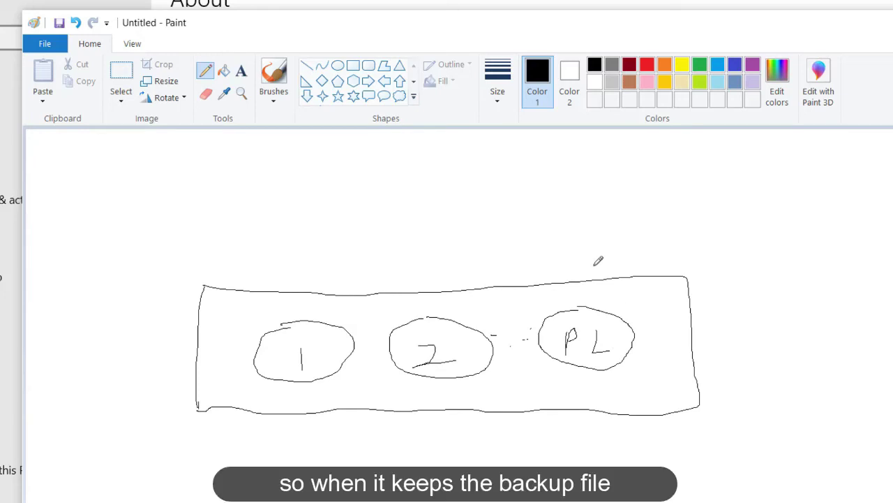
pyautogui.moveTo(593, 264); pyautogui.dragTo(592, 297)
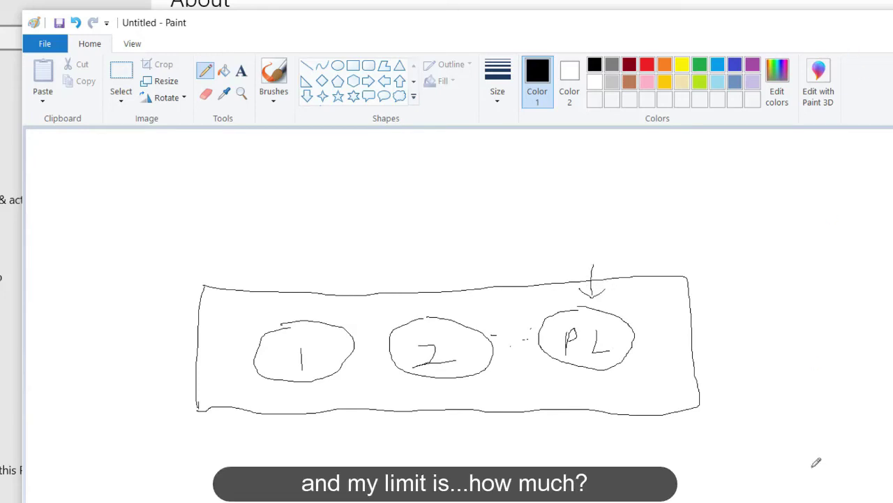
# Check the Max Usage limit in System Protection for OS (C:), return to Paint and handwrite 87 below the PL oval.
pyautogui.hotkey('alt', 'Tab')
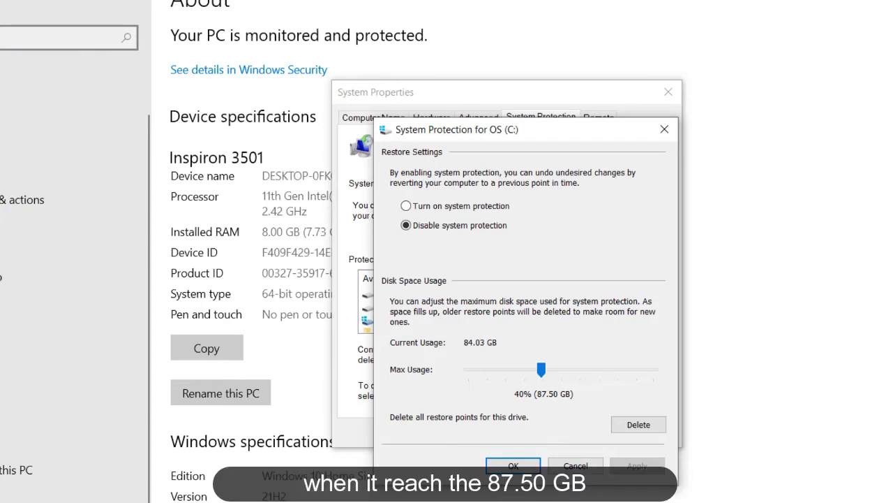
pyautogui.hotkey('alt', 'Tab')
pyautogui.moveTo(632, 379)
pyautogui.mouseDown()
pyautogui.moveTo(632, 389)
pyautogui.moveTo(646, 388)
pyautogui.mouseUp()
pyautogui.moveTo(667, 372); pyautogui.dragTo(663, 378)
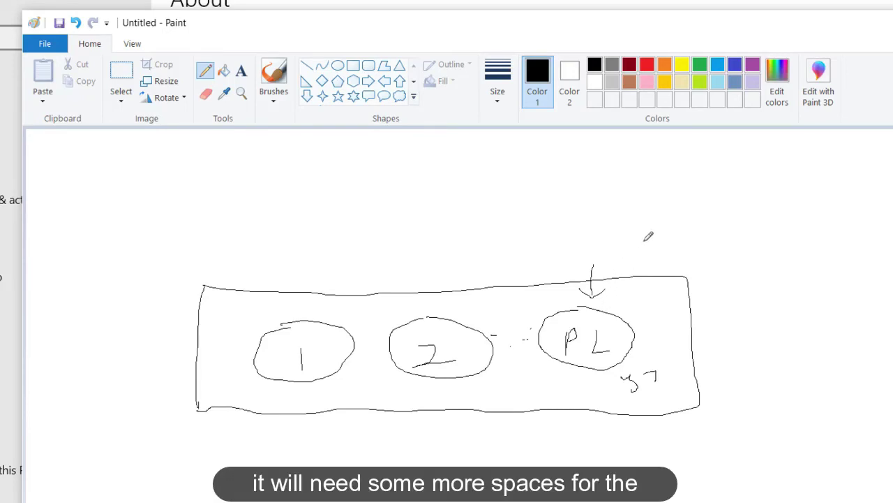
# Draw a new circle outside the rectangle beside PL, with curved arrows leading out to it above and below.
pyautogui.moveTo(615, 257)
pyautogui.mouseDown()
pyautogui.moveTo(752, 272)
pyautogui.moveTo(768, 252)
pyautogui.mouseUp()
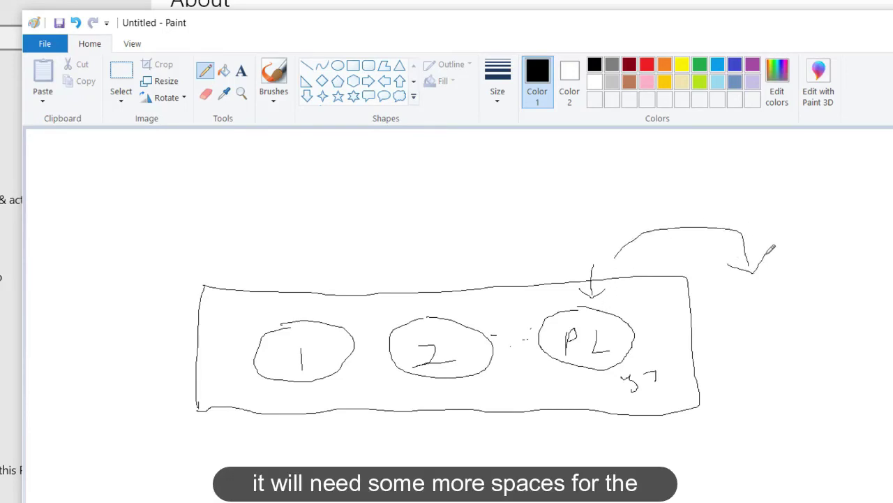
pyautogui.moveTo(775, 284)
pyautogui.mouseDown()
pyautogui.moveTo(747, 289)
pyautogui.moveTo(822, 312)
pyautogui.moveTo(776, 282)
pyautogui.mouseUp()
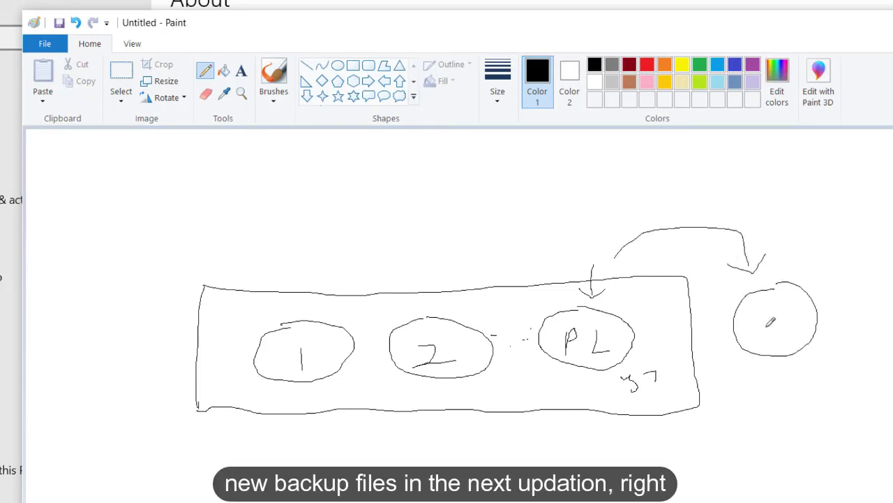
pyautogui.moveTo(655, 433)
pyautogui.mouseDown()
pyautogui.moveTo(759, 426)
pyautogui.moveTo(762, 411)
pyautogui.moveTo(771, 430)
pyautogui.mouseUp()
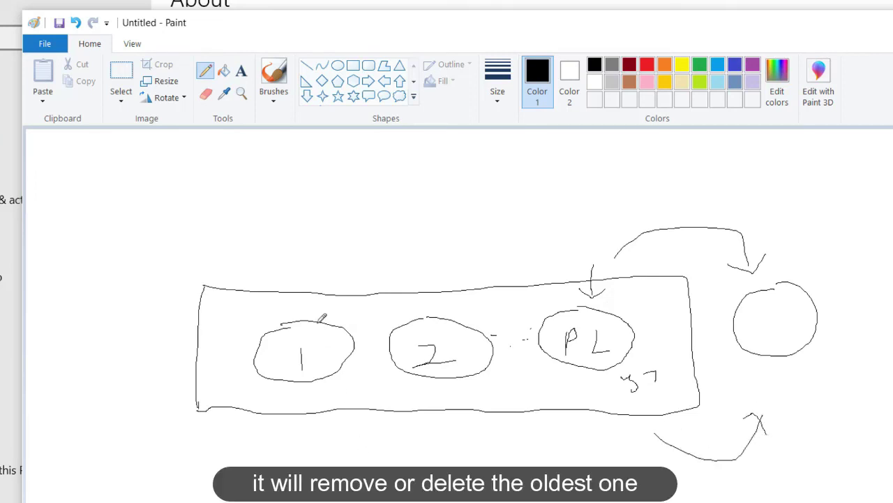
# Cross out oval 1 and put a tick mark on the new circle outside the rectangle.
pyautogui.moveTo(268, 305); pyautogui.dragTo(335, 395)
pyautogui.moveTo(355, 301); pyautogui.dragTo(279, 404)
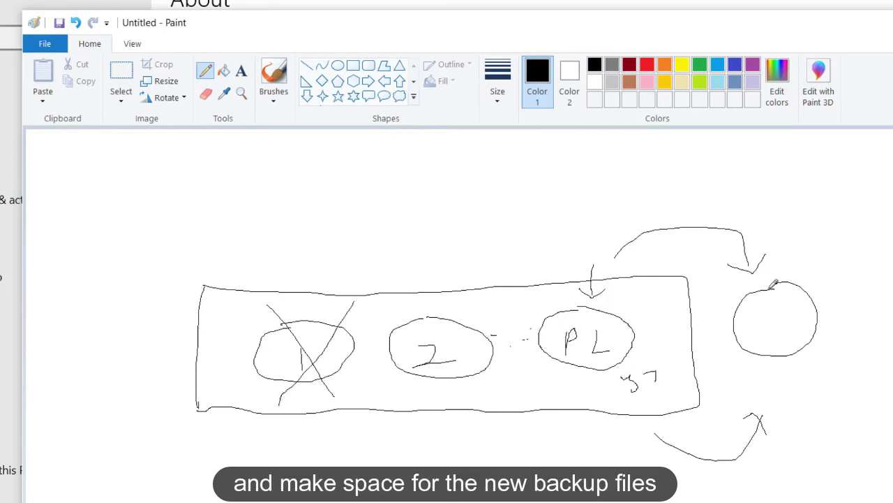
pyautogui.moveTo(767, 290); pyautogui.dragTo(818, 353)
pyautogui.moveTo(765, 324)
pyautogui.mouseDown()
pyautogui.moveTo(823, 354)
pyautogui.moveTo(857, 309)
pyautogui.mouseUp()
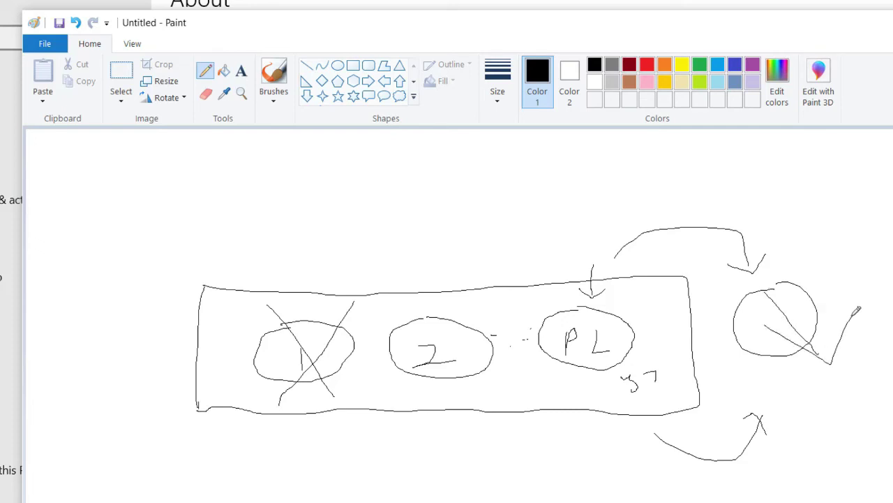
# Cross out oval 2 and draw another circle beyond the ticked one, with curved arrows leading to it.
pyautogui.moveTo(428, 302); pyautogui.dragTo(495, 364)
pyautogui.moveTo(490, 320); pyautogui.dragTo(382, 405)
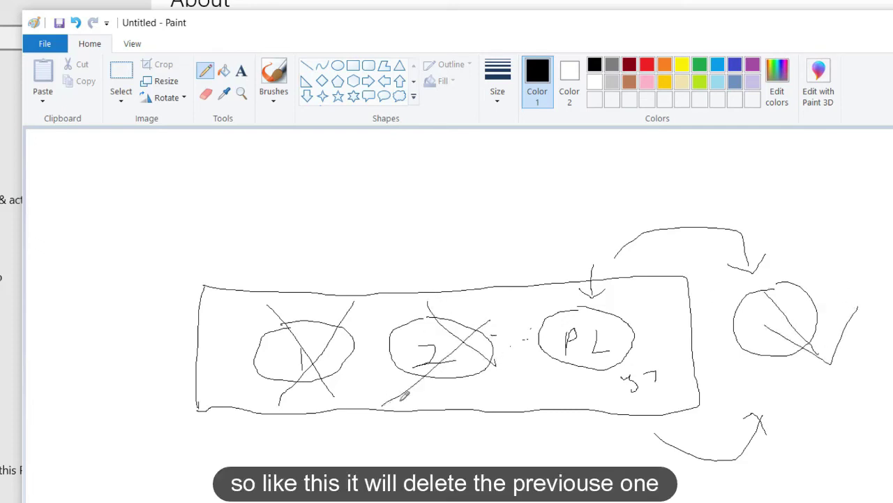
pyautogui.moveTo(805, 382); pyautogui.dragTo(892, 399)
pyautogui.moveTo(892, 307); pyautogui.dragTo(892, 358)
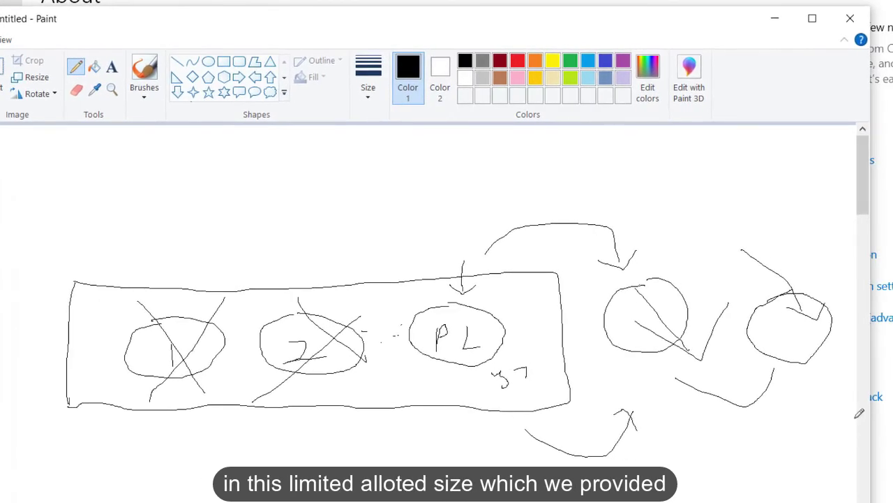
# Return to System Protection for OS (C:) and accept its settings with system protection disabled and Max Usage at 40%.
pyautogui.hotkey('alt', 'Tab')
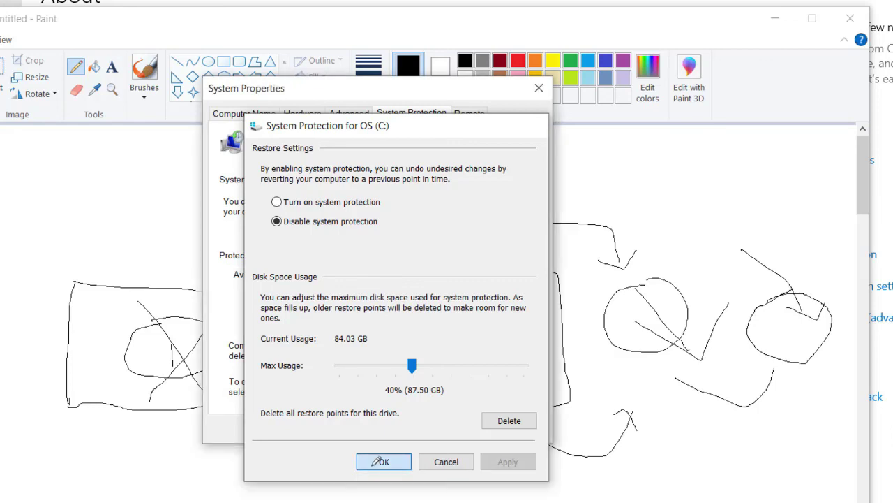
pyautogui.click(382, 462)
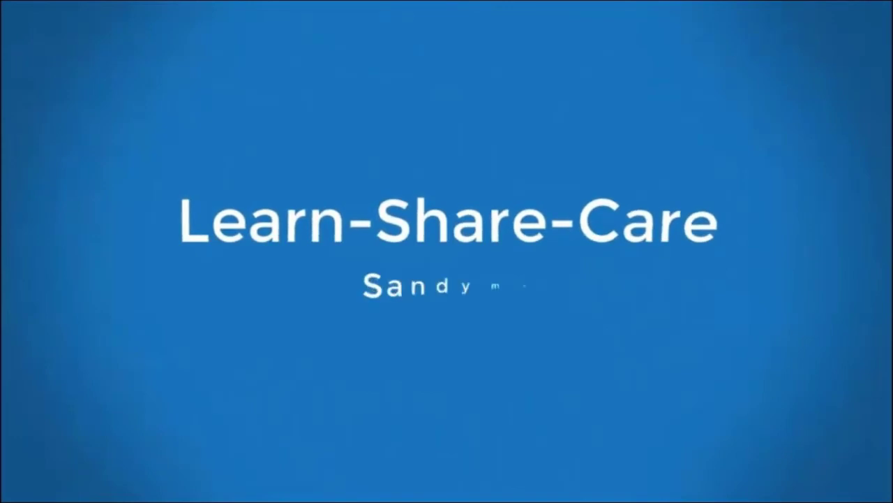